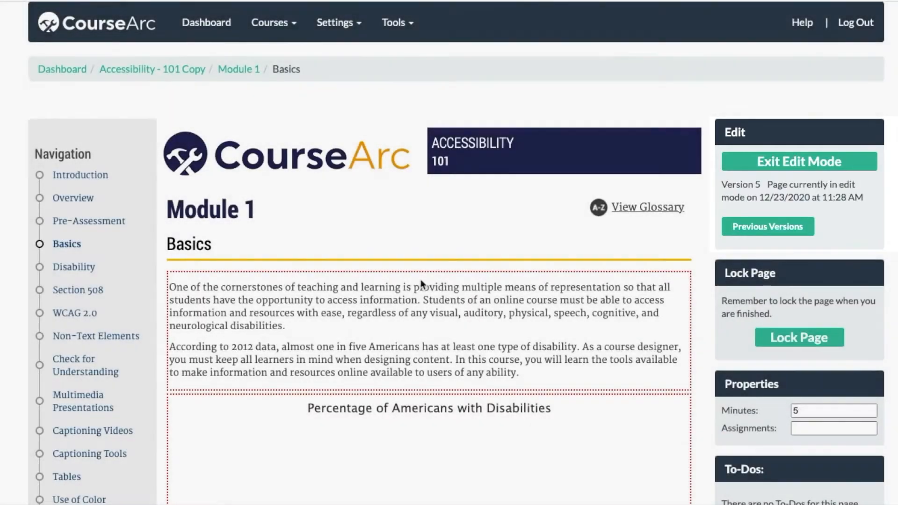
- Add an Image block to the end of the Basics page content, using the standard Image import, and open its image selection
scroll(420, 279, "down", 3)
scroll(423, 285, "down", 5)
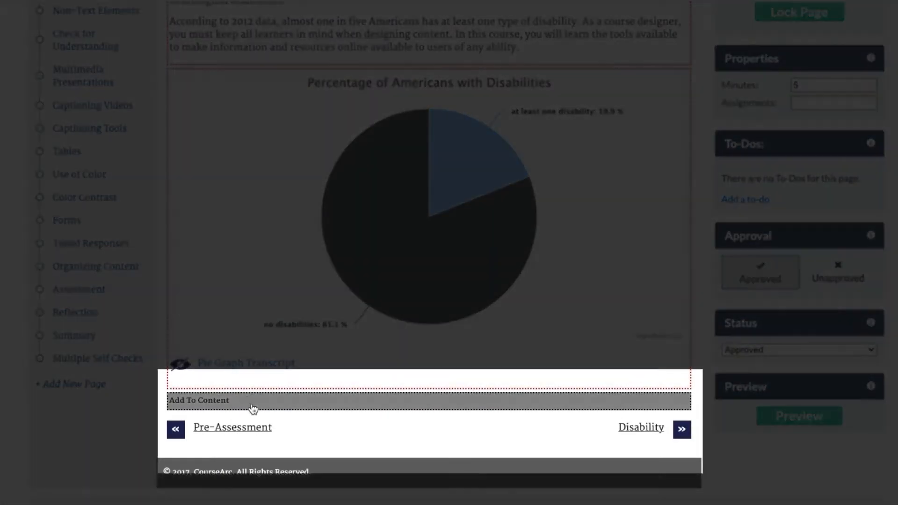
left_click(253, 408)
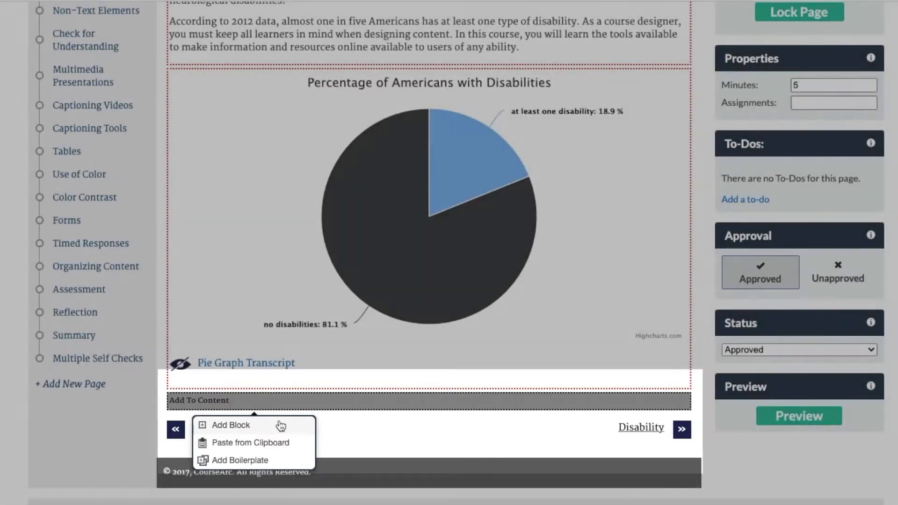
left_click(281, 426)
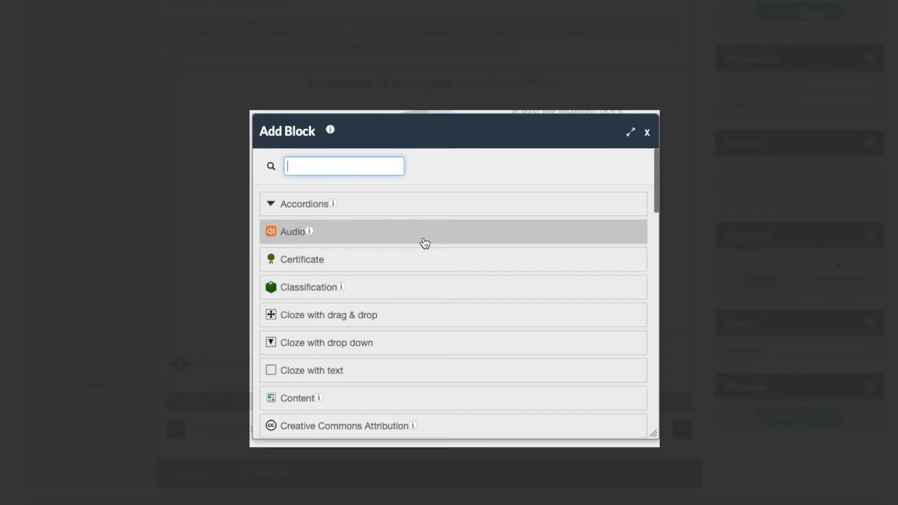
type("ima")
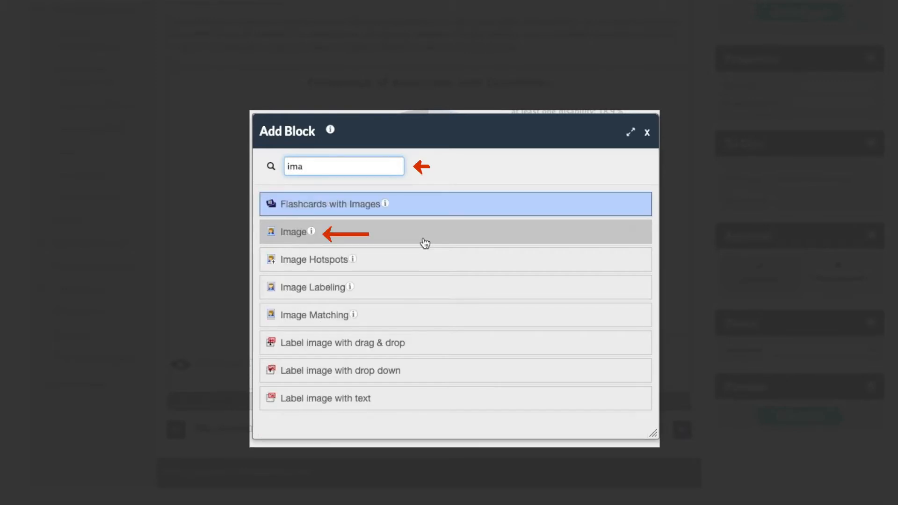
left_click(293, 234)
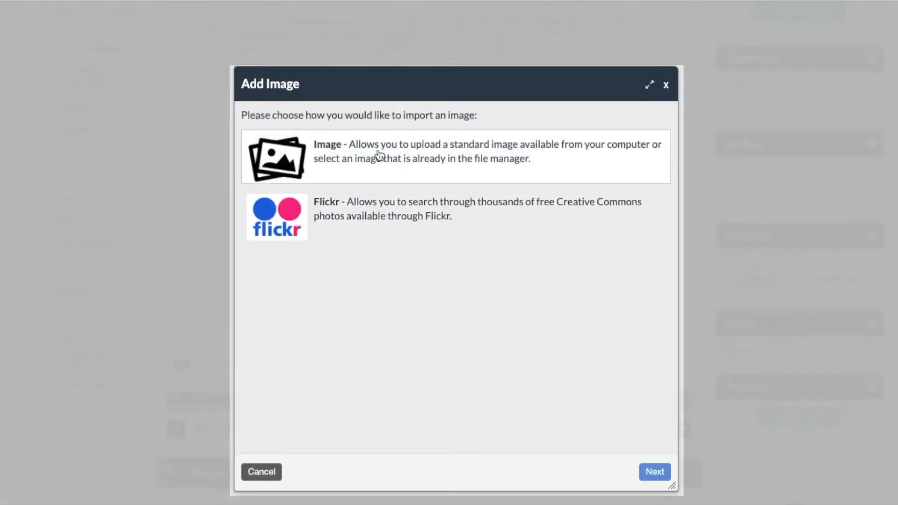
left_click(379, 155)
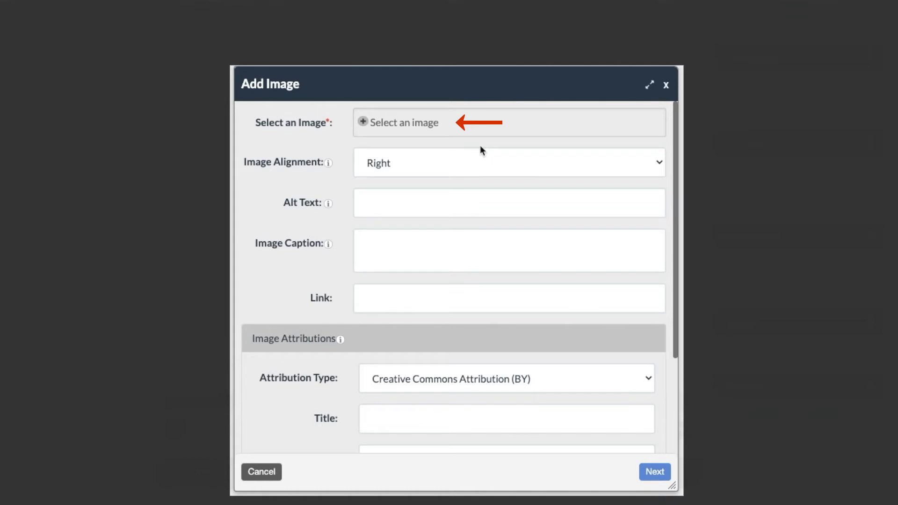
left_click(420, 125)
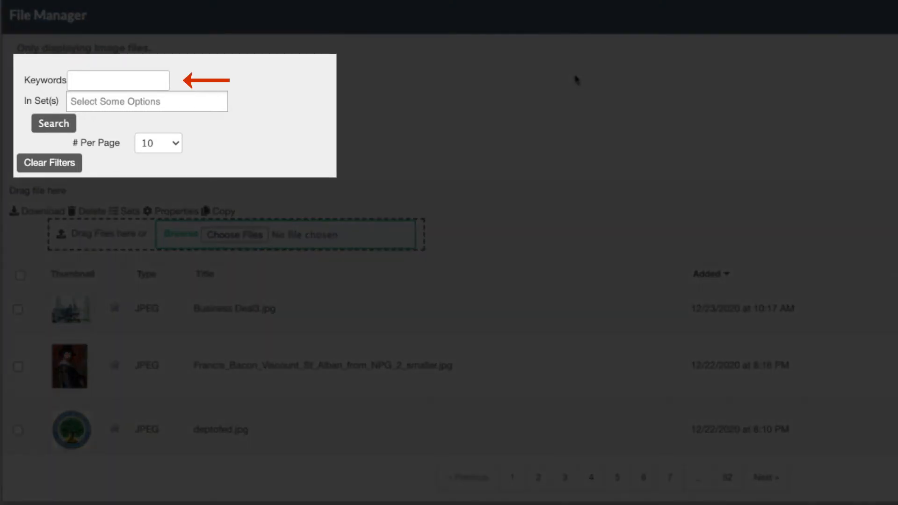
- Browse to the second page of image files and return to the first page
left_click(89, 84)
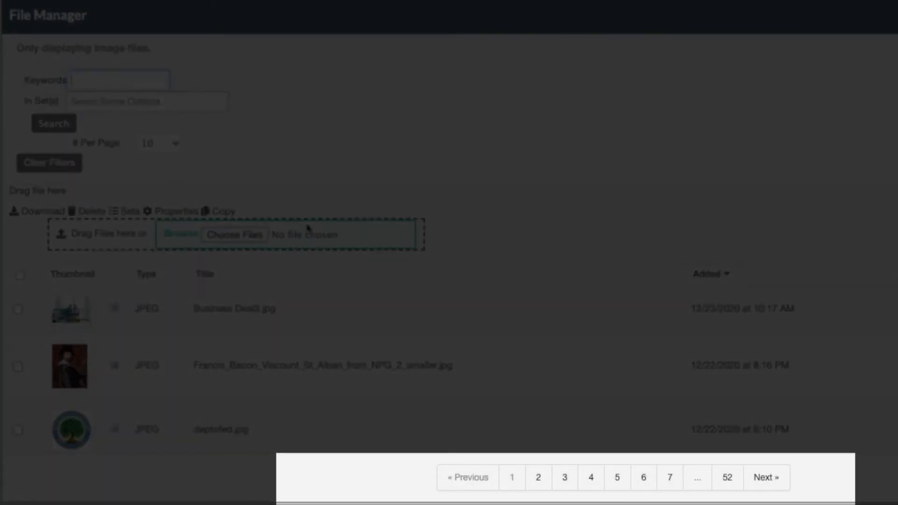
scroll(326, 229, "down", 1)
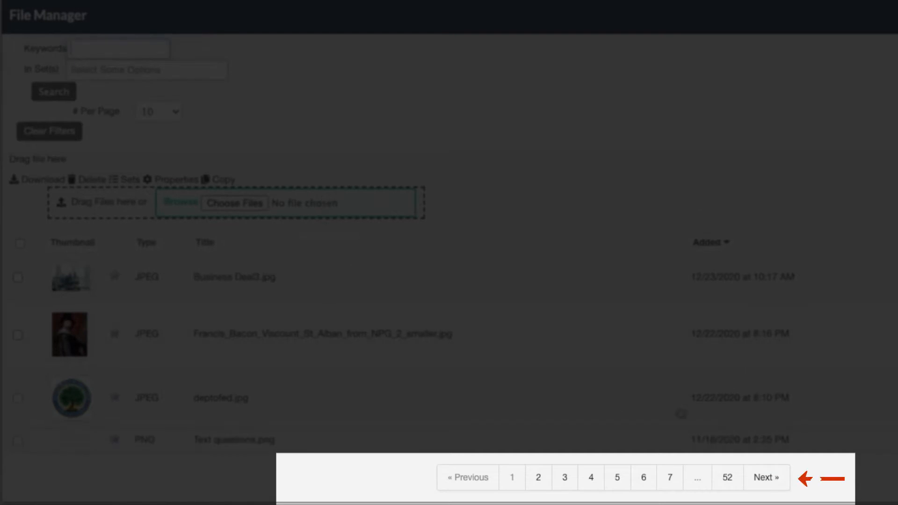
left_click(766, 478)
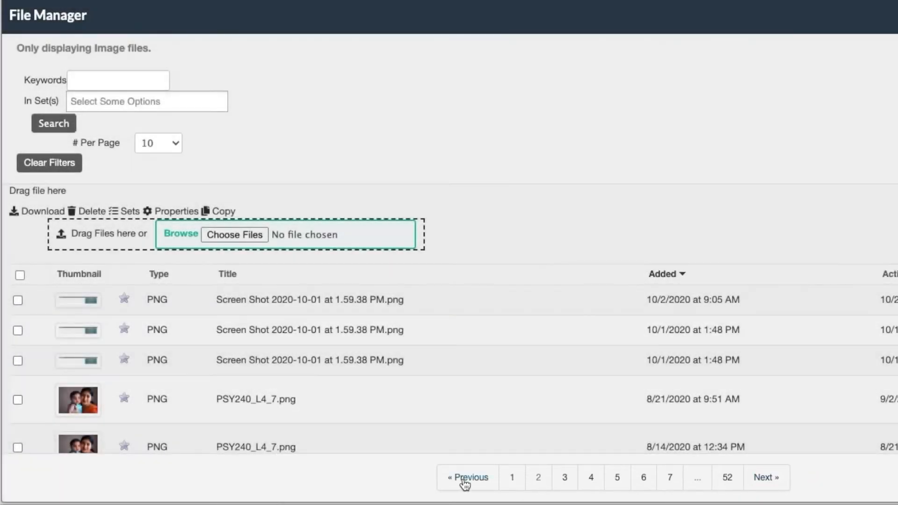
left_click(465, 478)
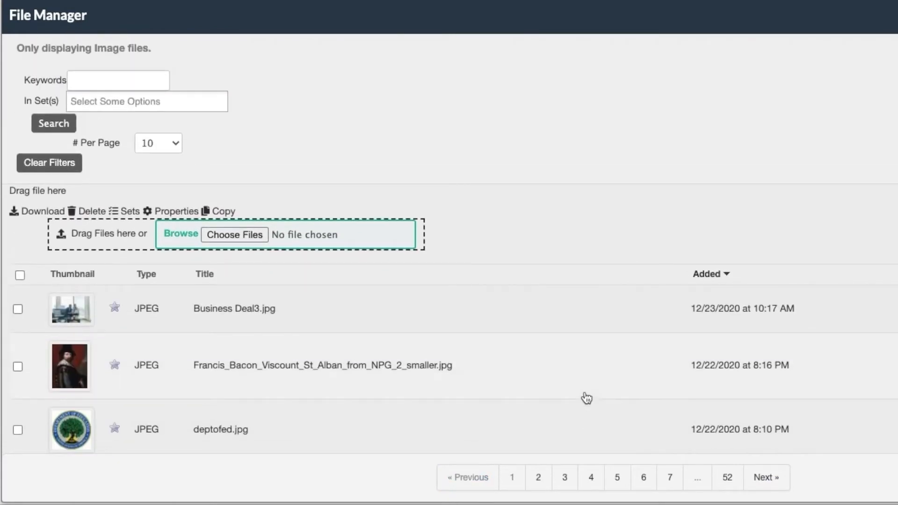
- Search the image files by the keyword "flag", then clear the search filters
left_click(124, 81)
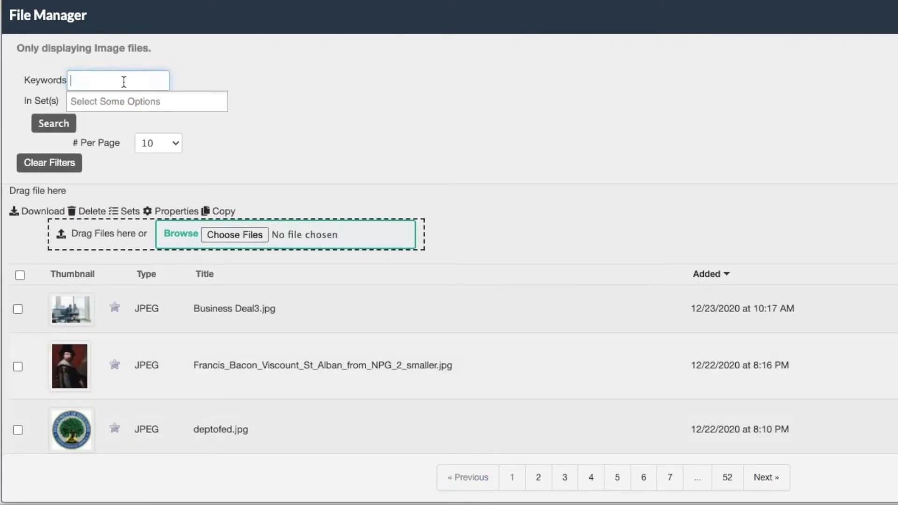
type("flag")
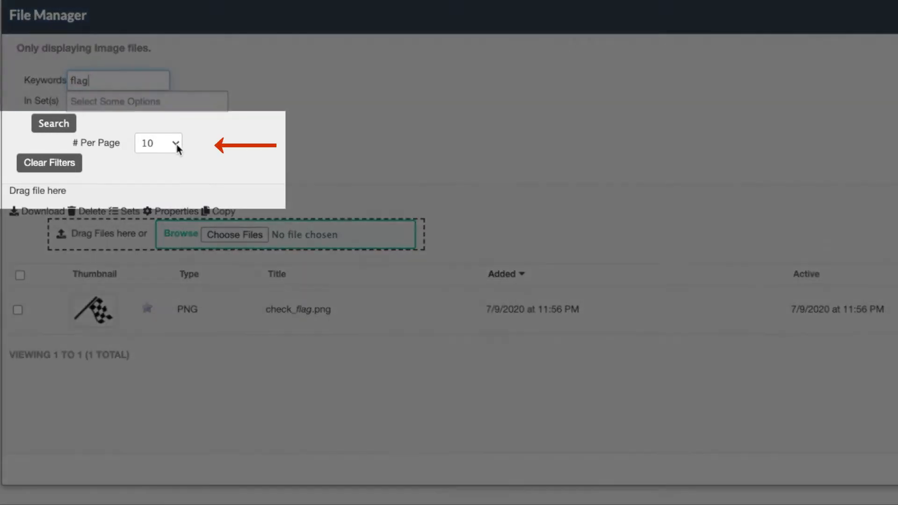
left_click(176, 146)
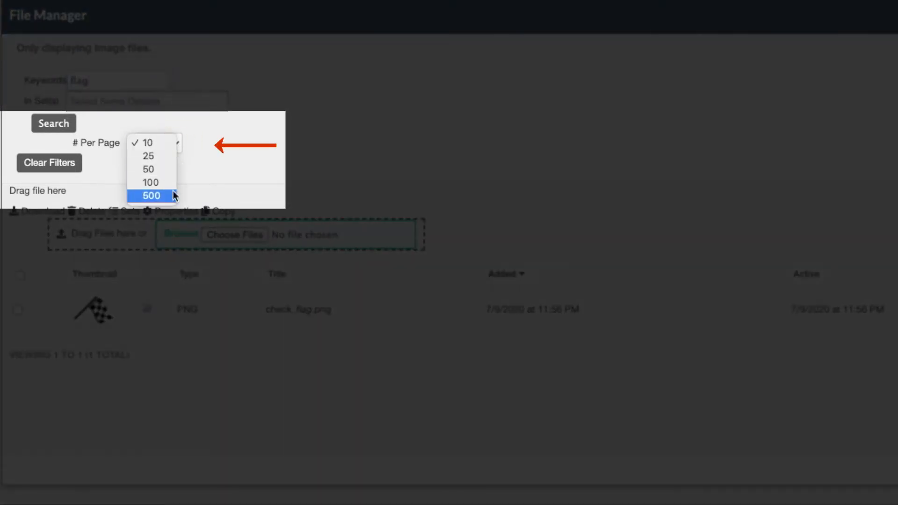
left_click(173, 147)
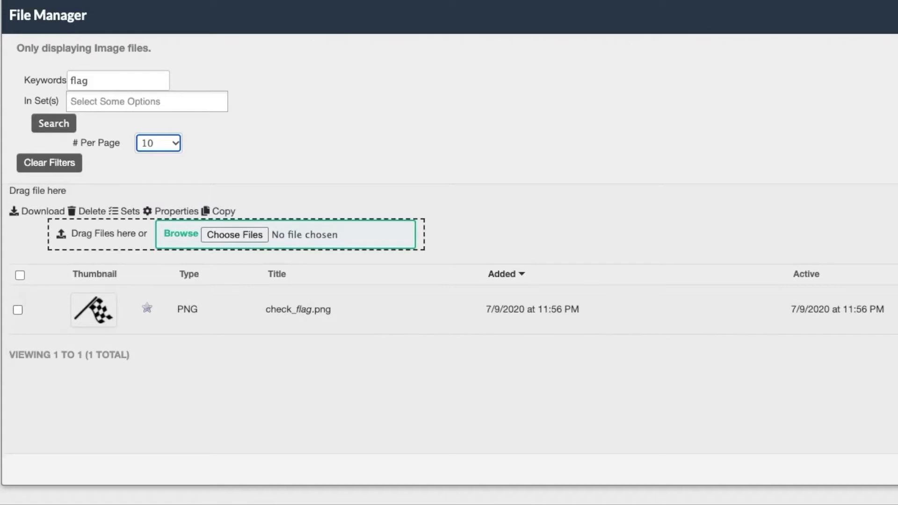
left_click_drag(99, 81, 46, 80)
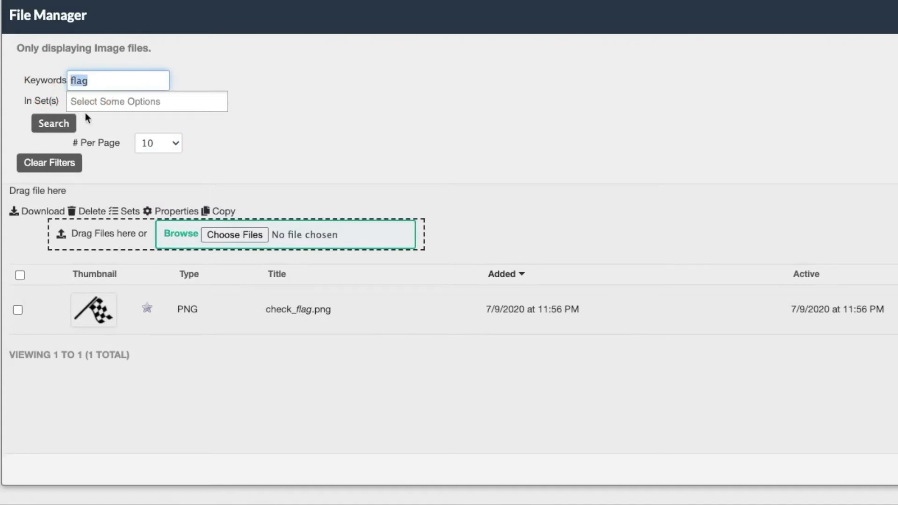
left_click(70, 163)
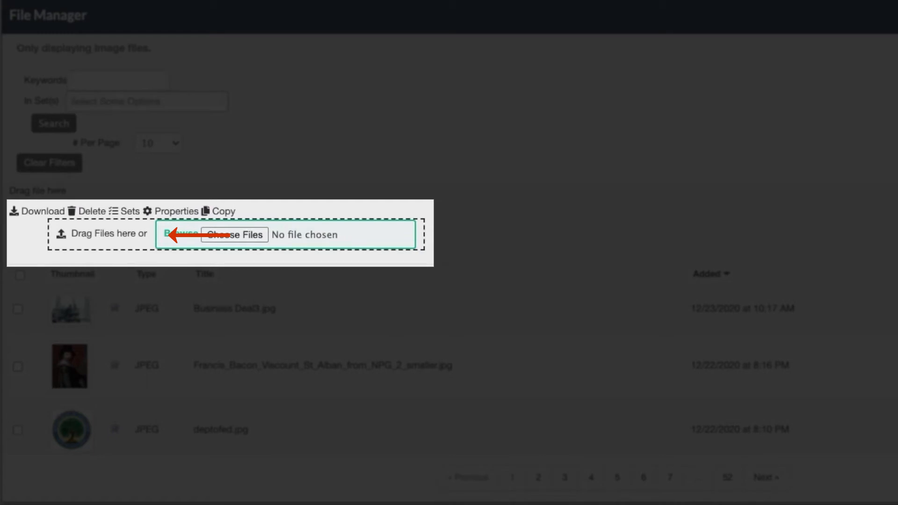
- Upload the Business Deal 2 image and Accessibility.png from the Documents folder to the file manager
left_click_drag(814, 28, 115, 228)
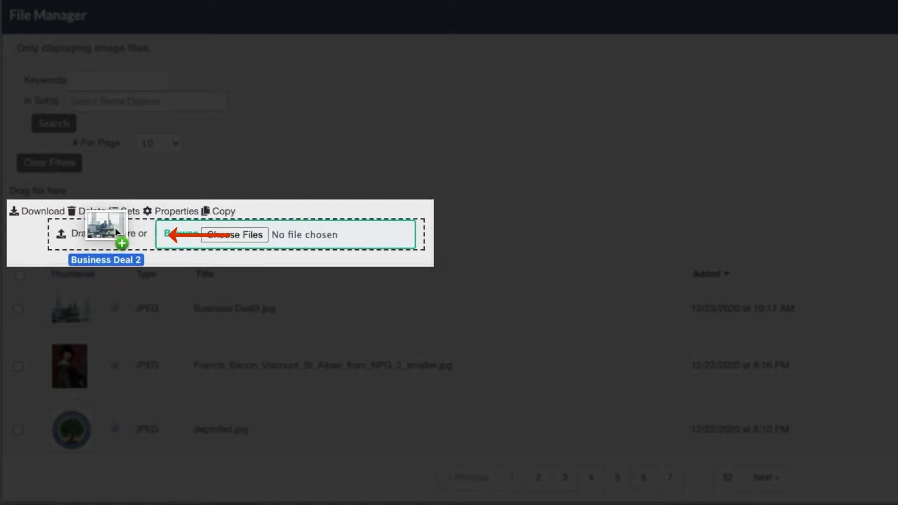
left_click_drag(115, 230, 116, 231)
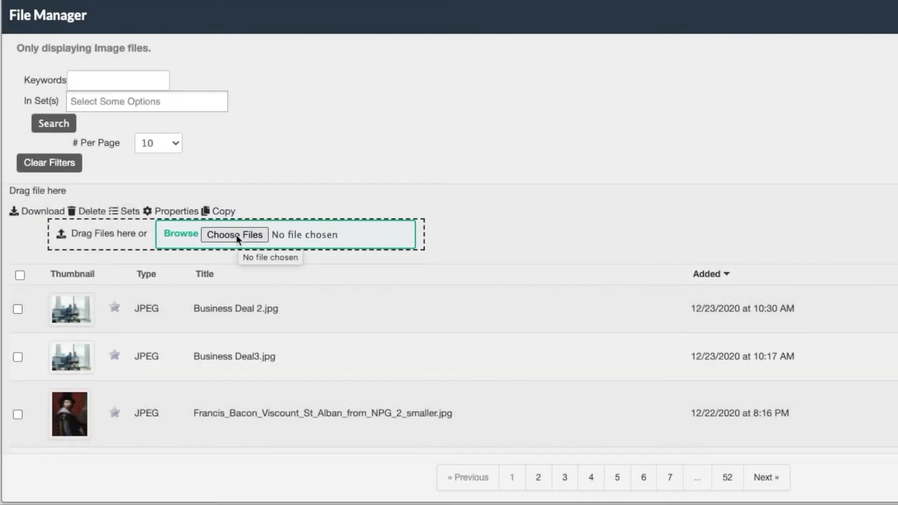
left_click(236, 234)
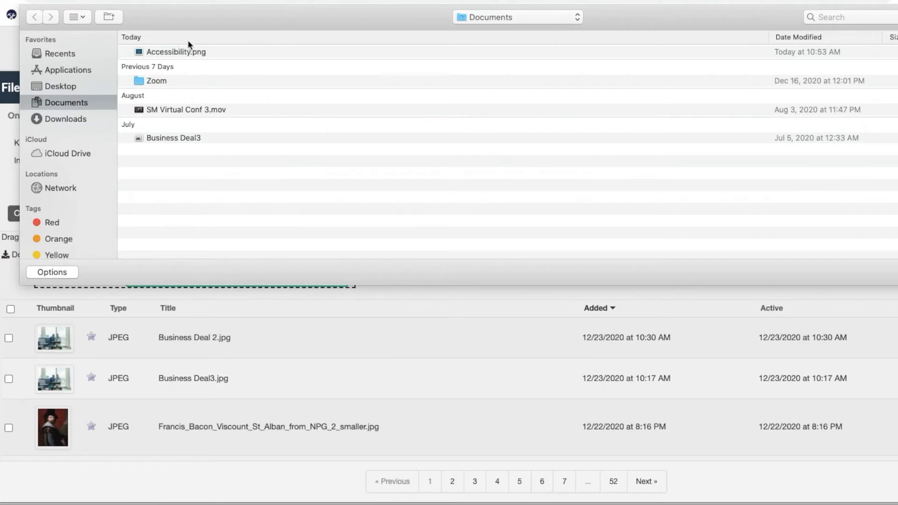
left_click(160, 52)
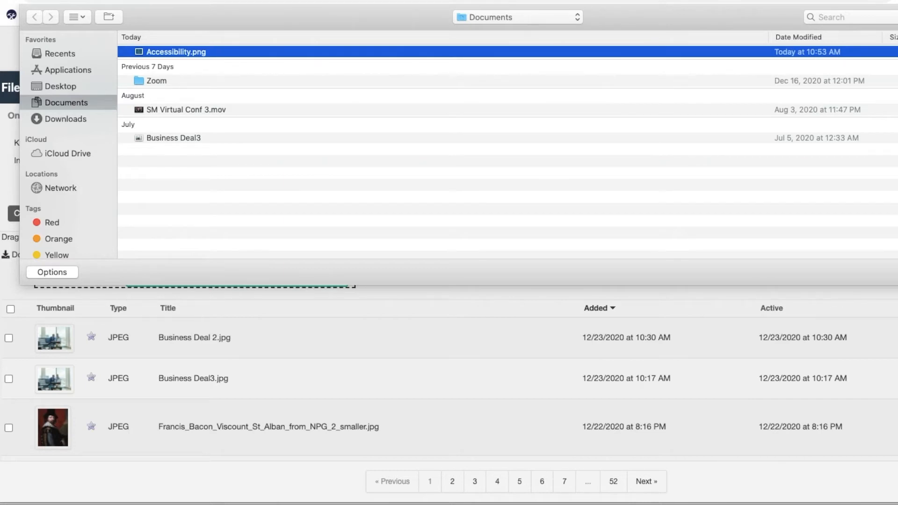
key("Return")
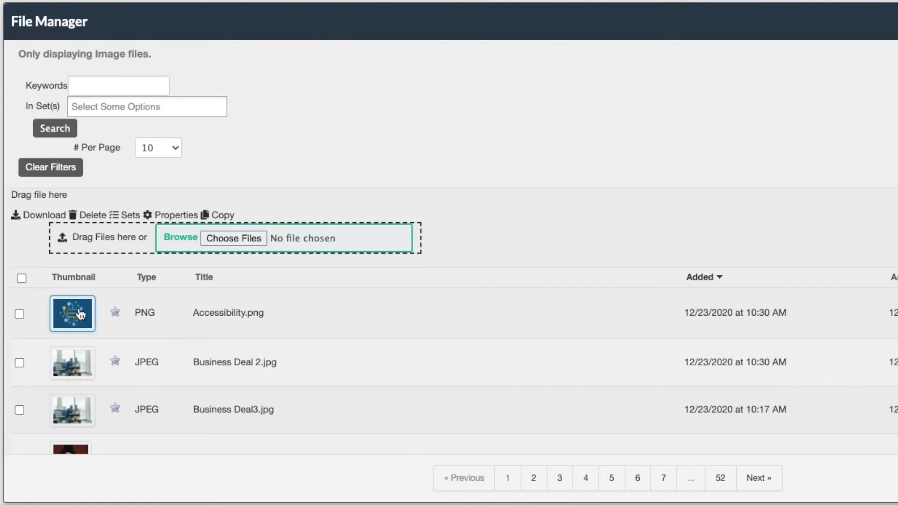
- Choose the uploaded Accessibility.png as the image for the block
scroll(80, 314, "down", 1)
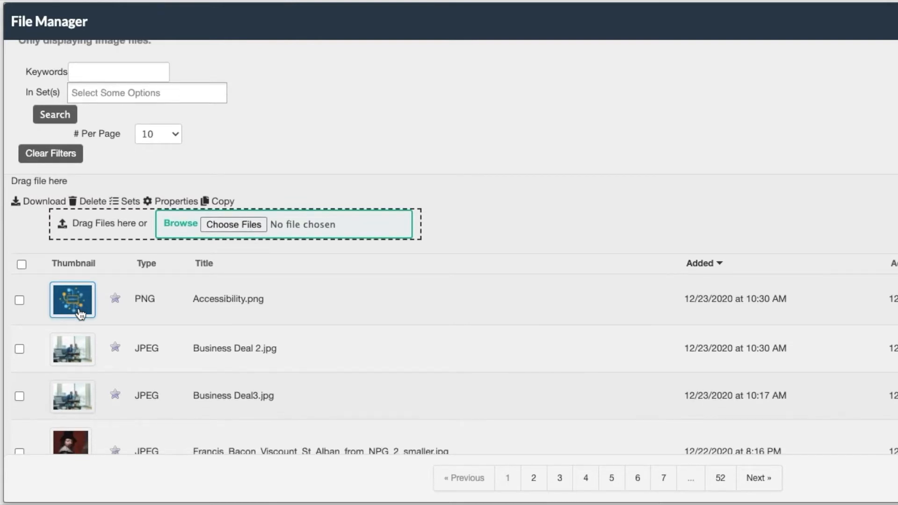
left_click(80, 312)
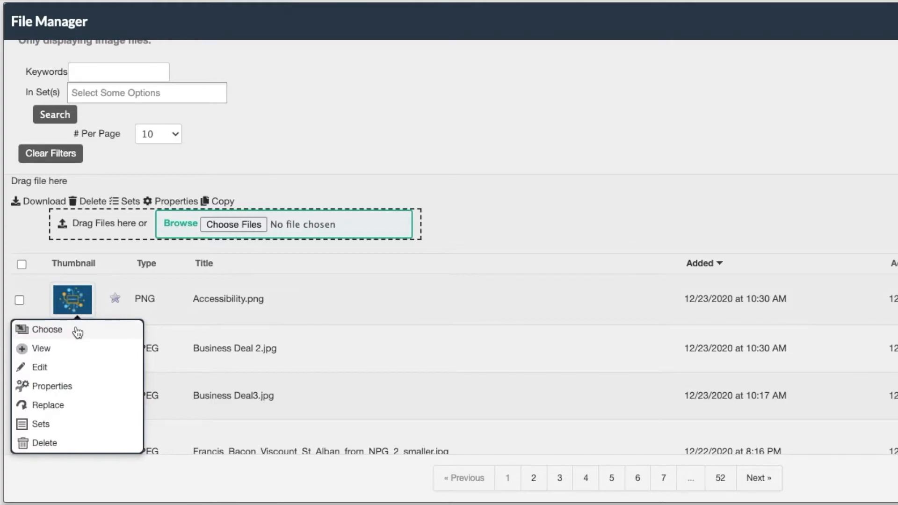
left_click(77, 330)
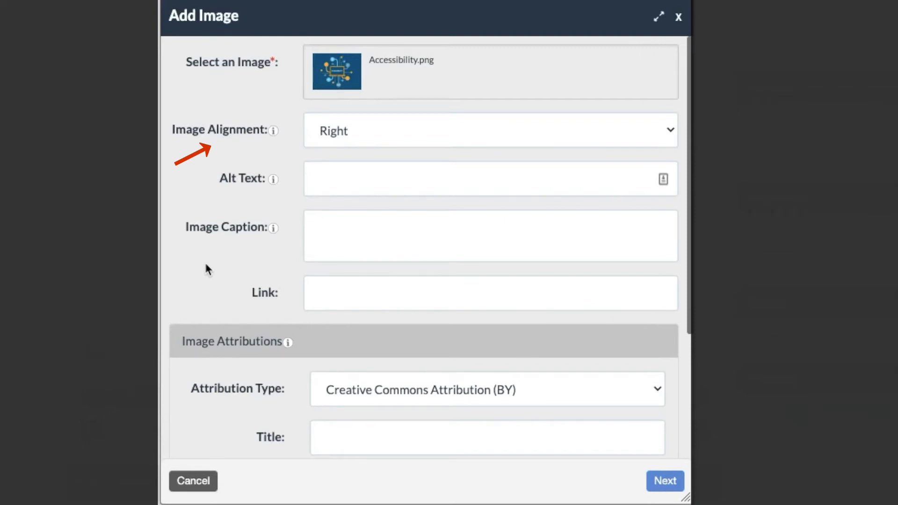
- Review the image alignment options and alt text help, and enter "accessibility" as the image's alt text
left_click(391, 140)
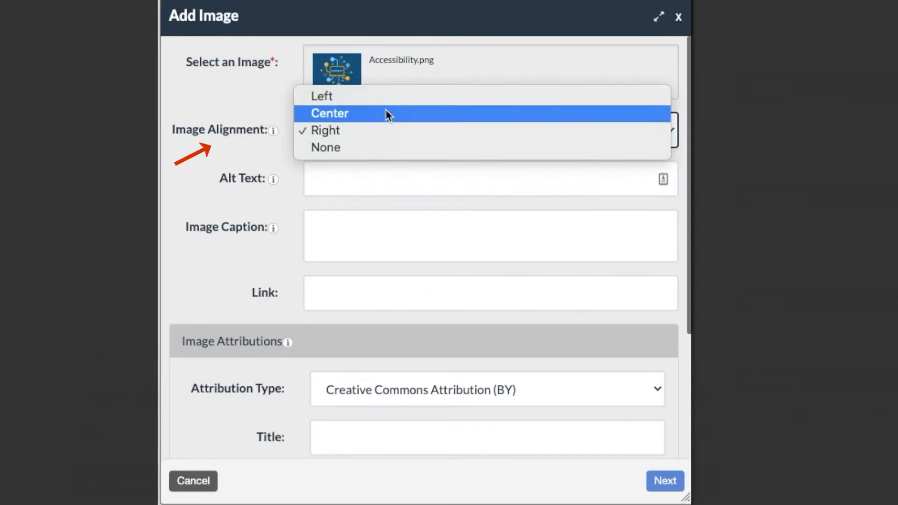
left_click(266, 102)
left_click(332, 171)
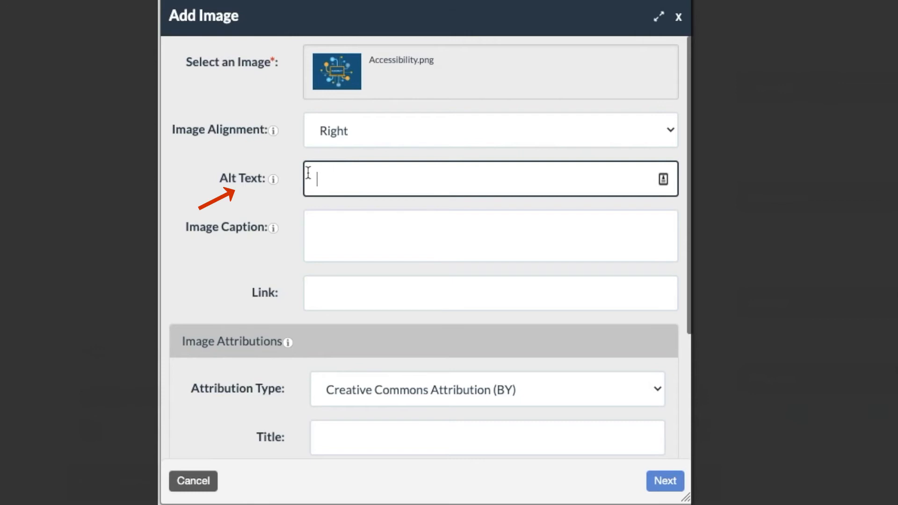
left_click(274, 182)
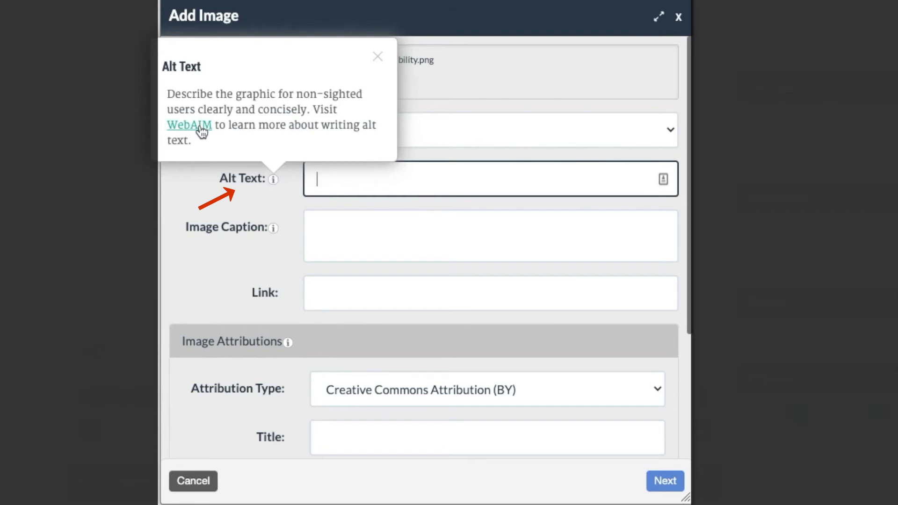
type("cessibility")
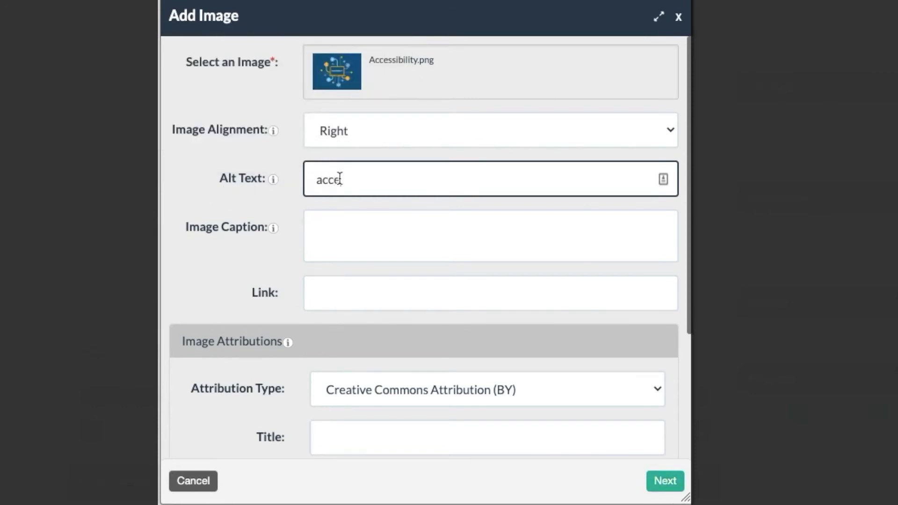
- Review the caption, link and attribution type options, and enable Zoom Image for the block
left_click(361, 240)
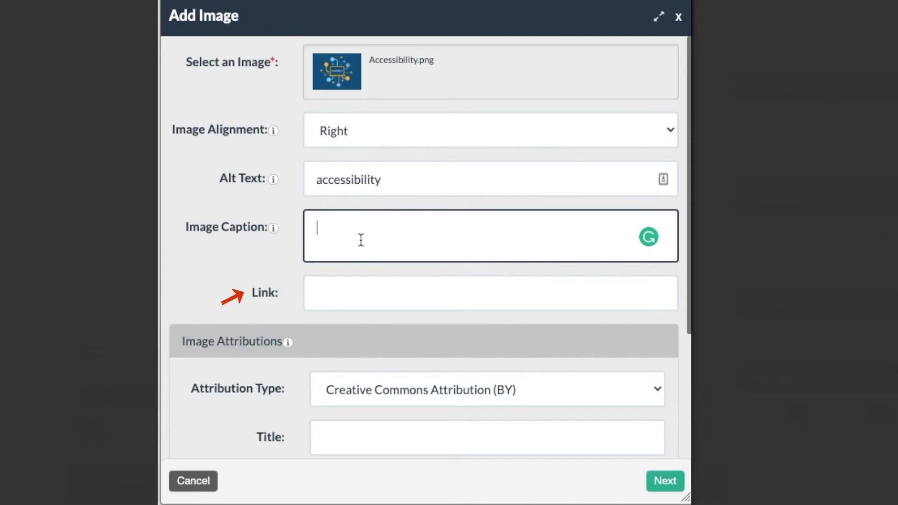
left_click(342, 293)
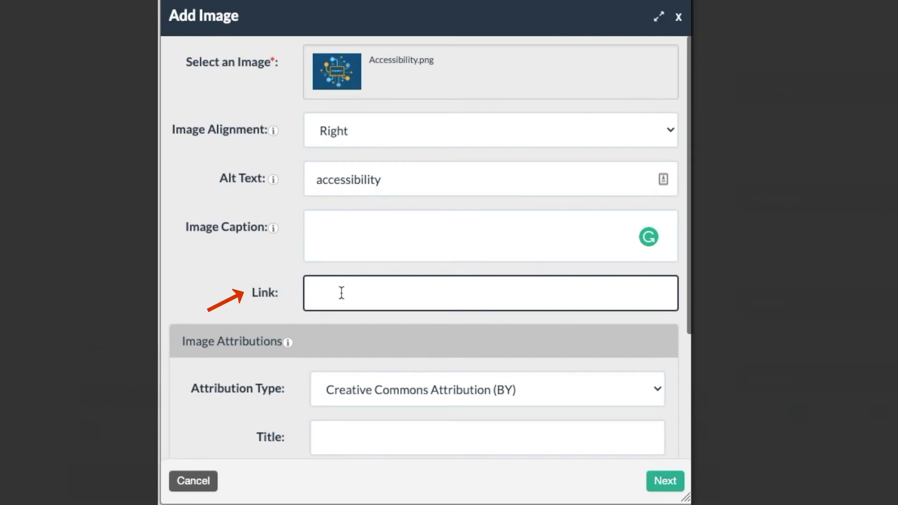
scroll(341, 294, "down", 3)
scroll(341, 295, "down", 2)
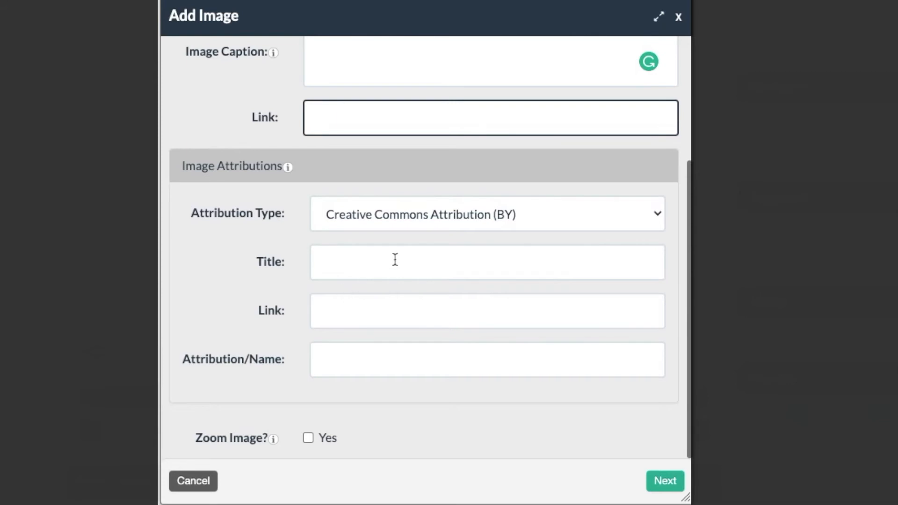
left_click(425, 216)
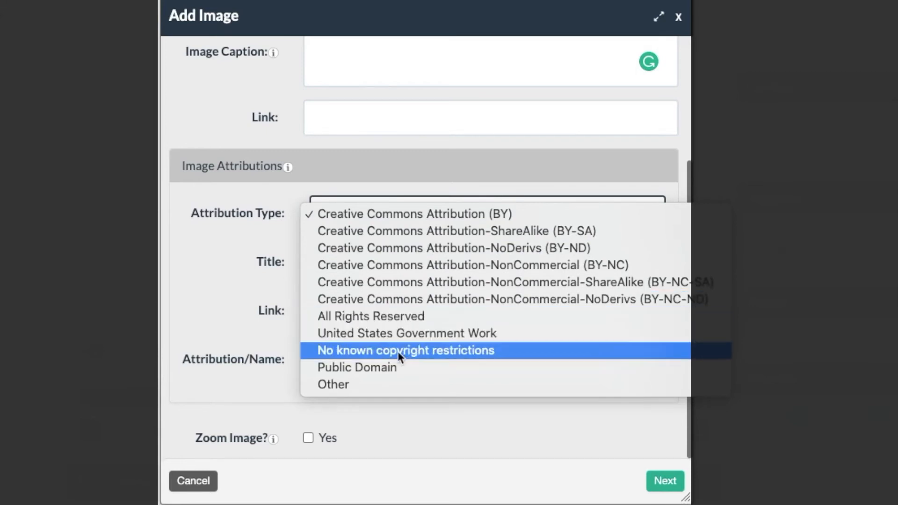
left_click(168, 260)
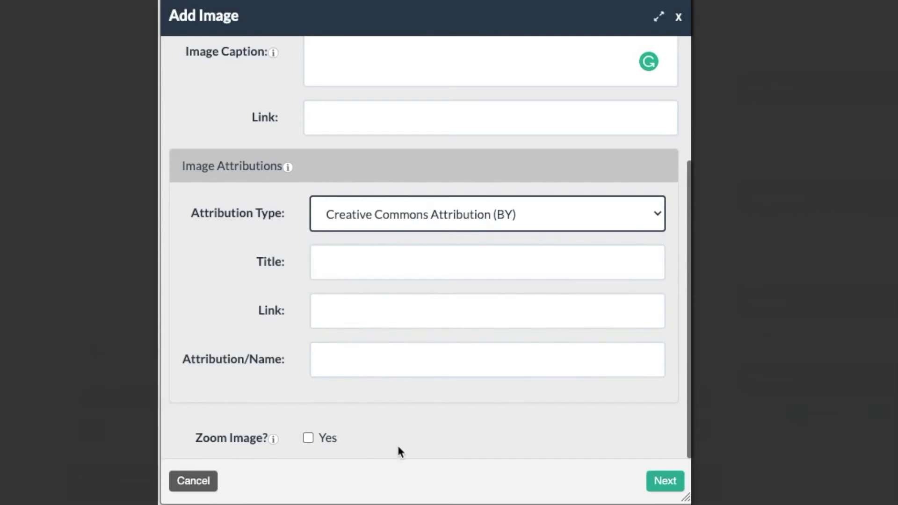
left_click(308, 439)
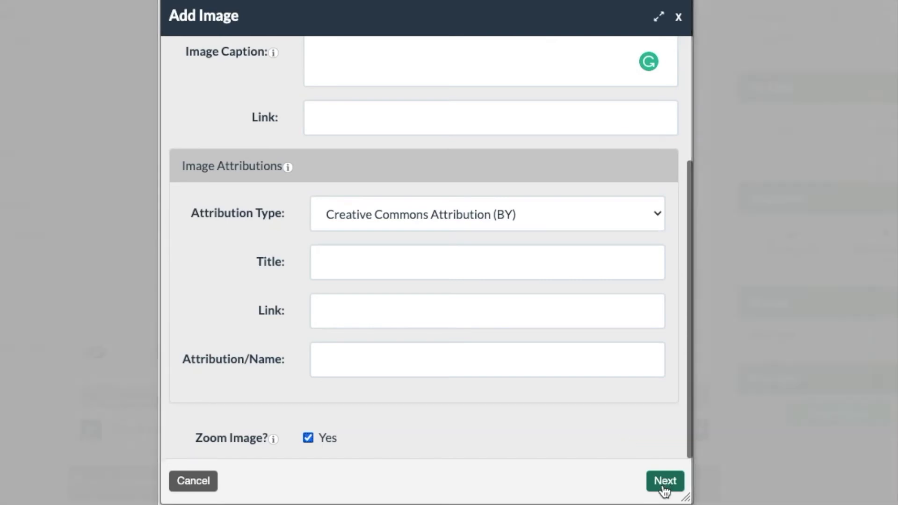
- Resize the accessibility image to a width of about 247 pixels and add the image block to the page
left_click(664, 487)
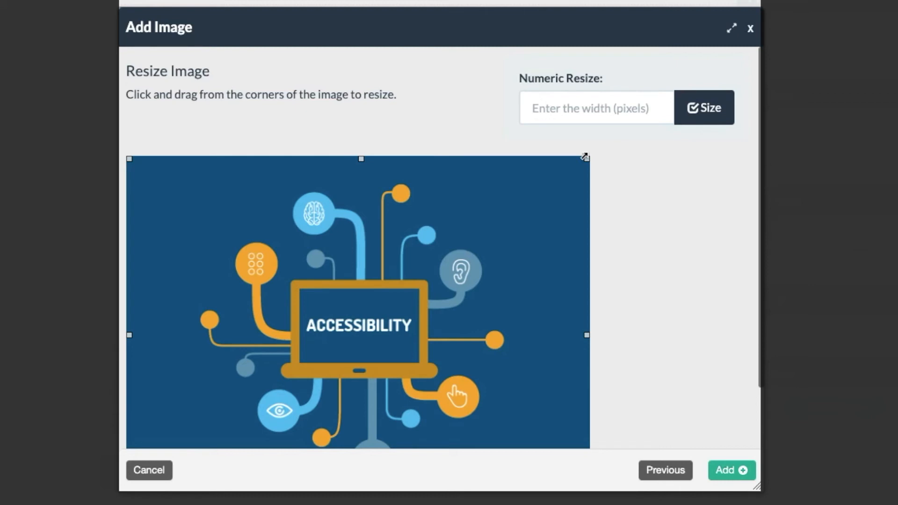
left_click_drag(585, 157, 451, 216)
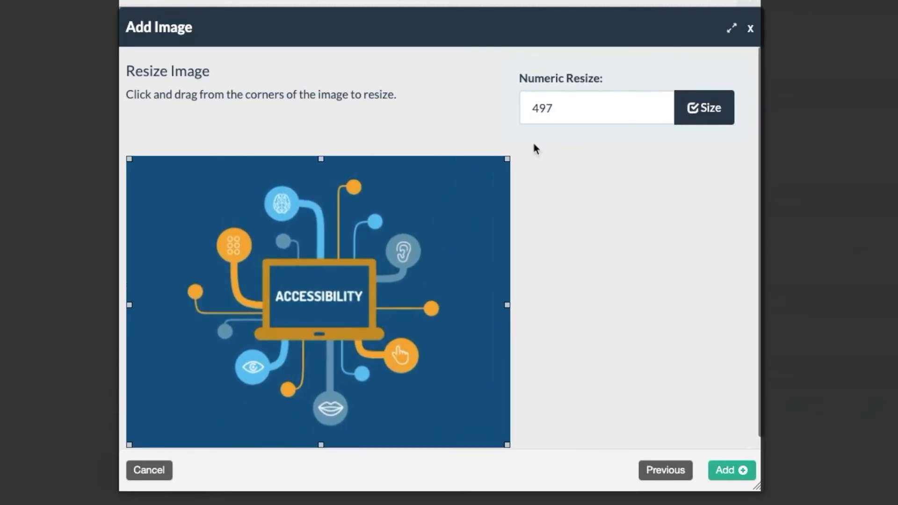
double_click(521, 111)
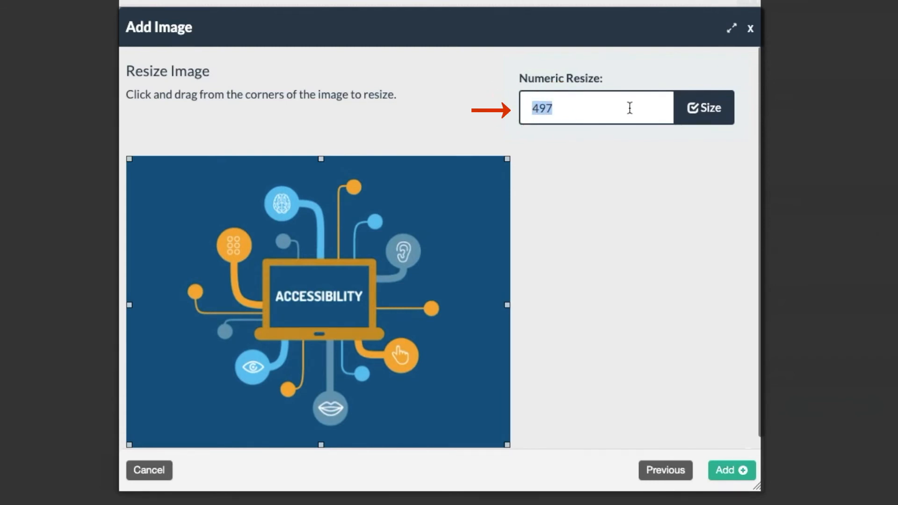
left_click(711, 111)
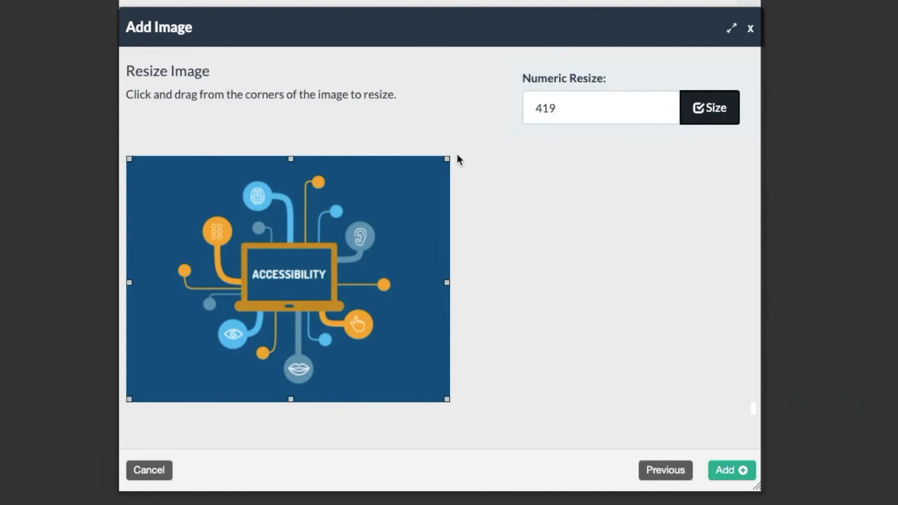
left_click(447, 160)
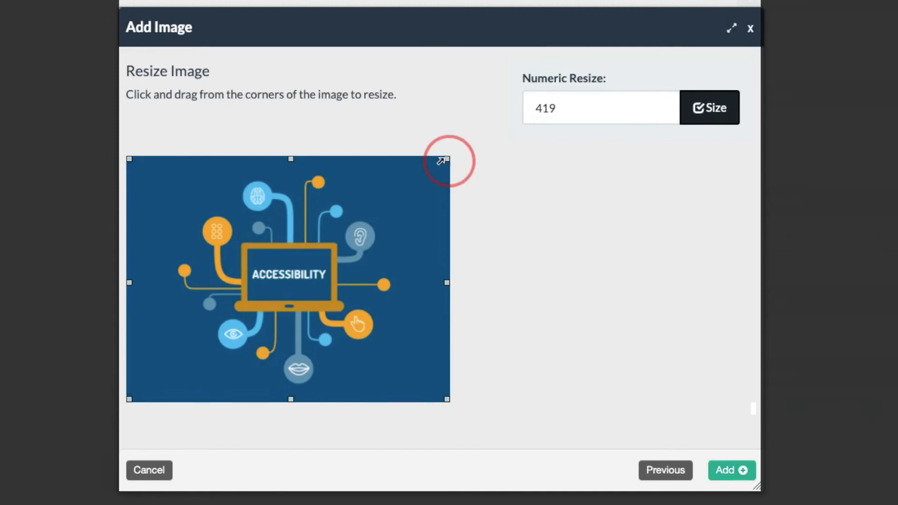
left_click_drag(441, 161, 96, 283)
left_click(279, 273)
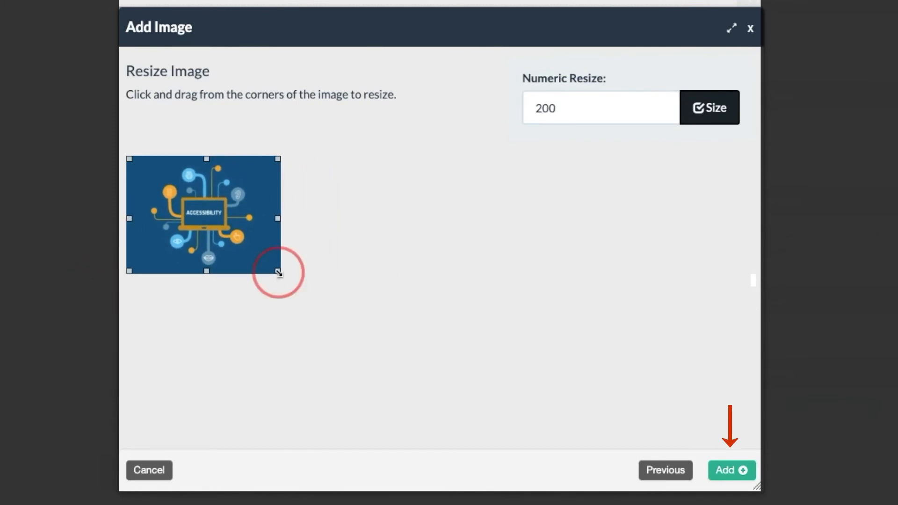
left_click_drag(279, 273, 315, 300)
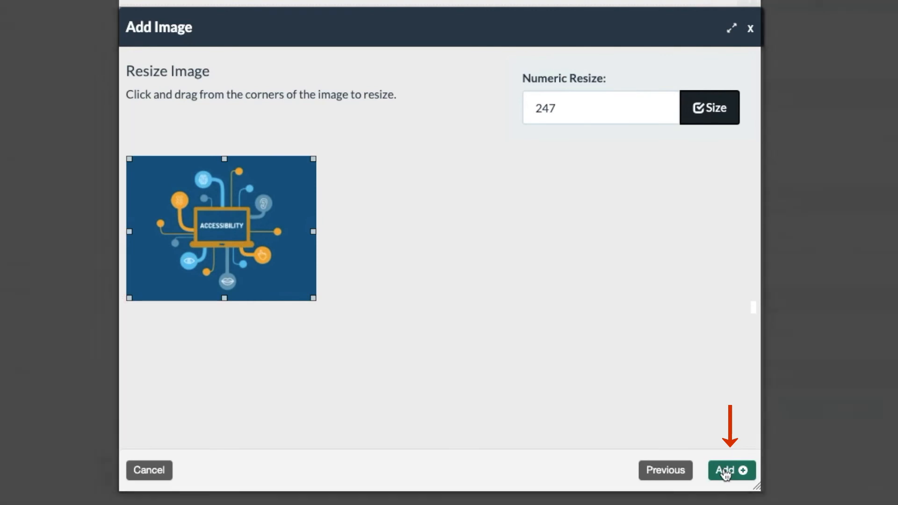
left_click(726, 472)
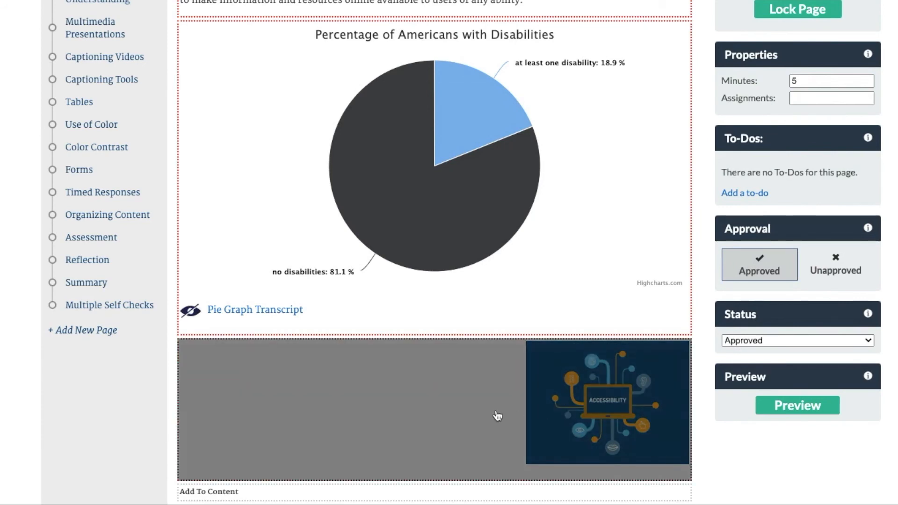
- Move the image block from below the pie chart to above the introductory text on the Basics page
left_click(416, 416)
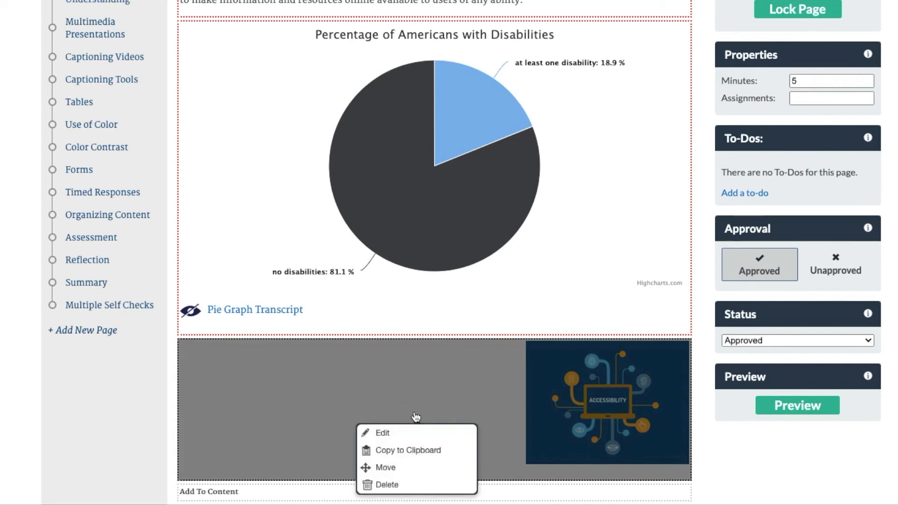
left_click(406, 467)
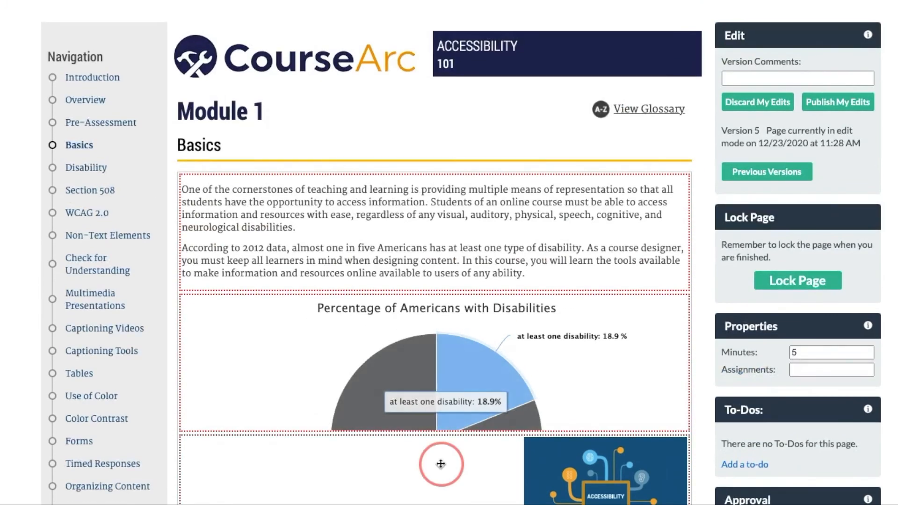
left_click_drag(437, 465, 442, 184)
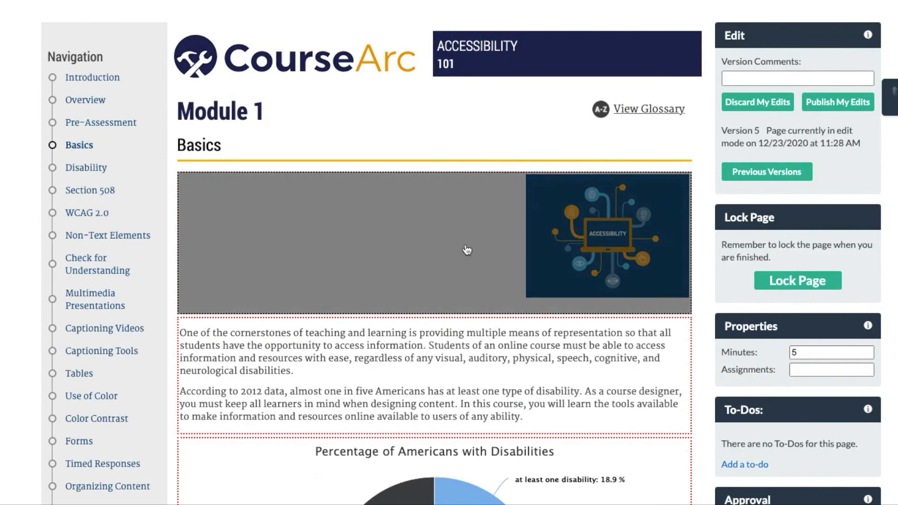
- Publish the page edits, and open and close the enlarged view of the accessibility image to check its zoom
scroll(407, 238, "down", 1)
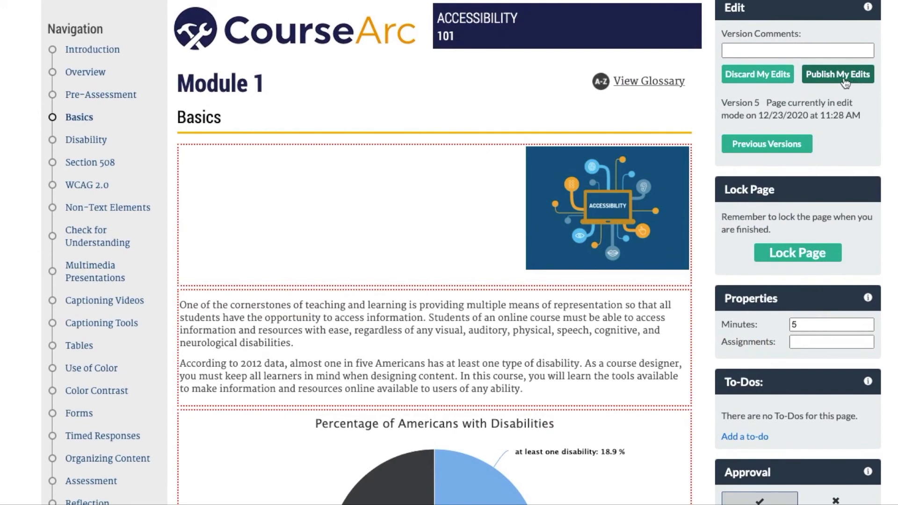
left_click(845, 77)
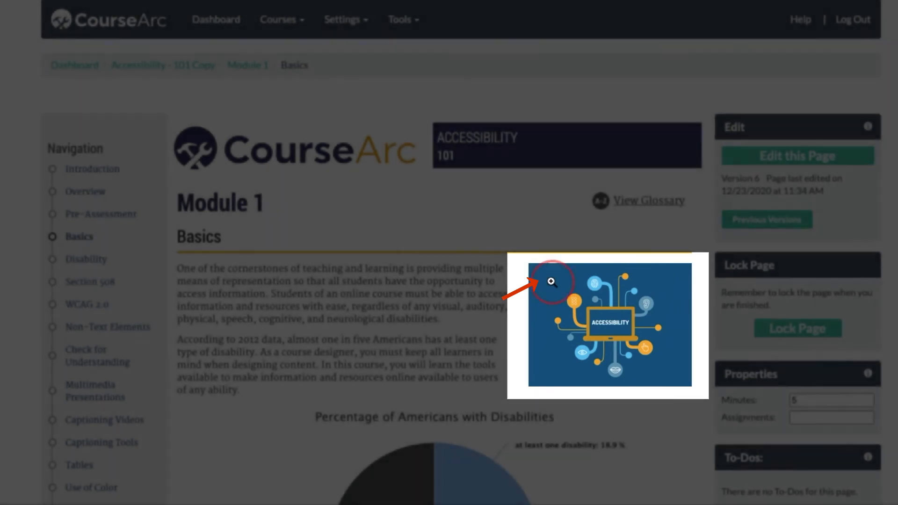
left_click(551, 282)
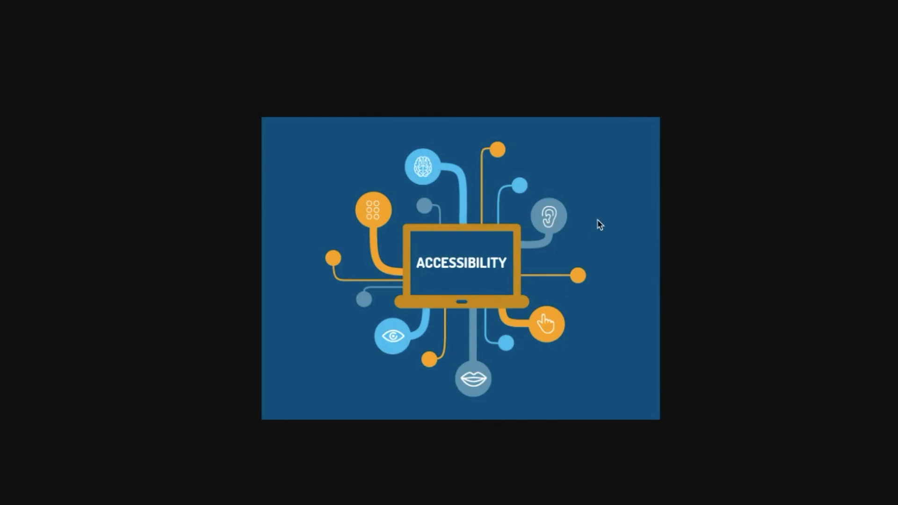
left_click(275, 1)
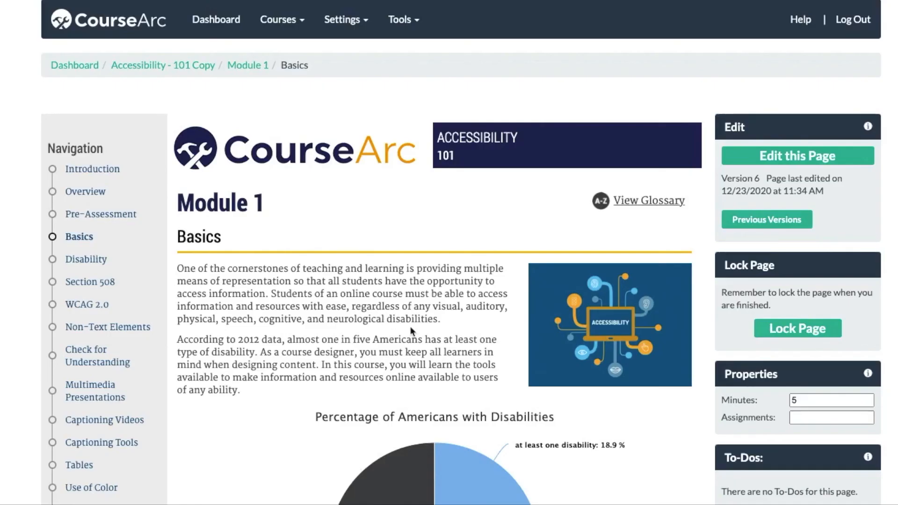